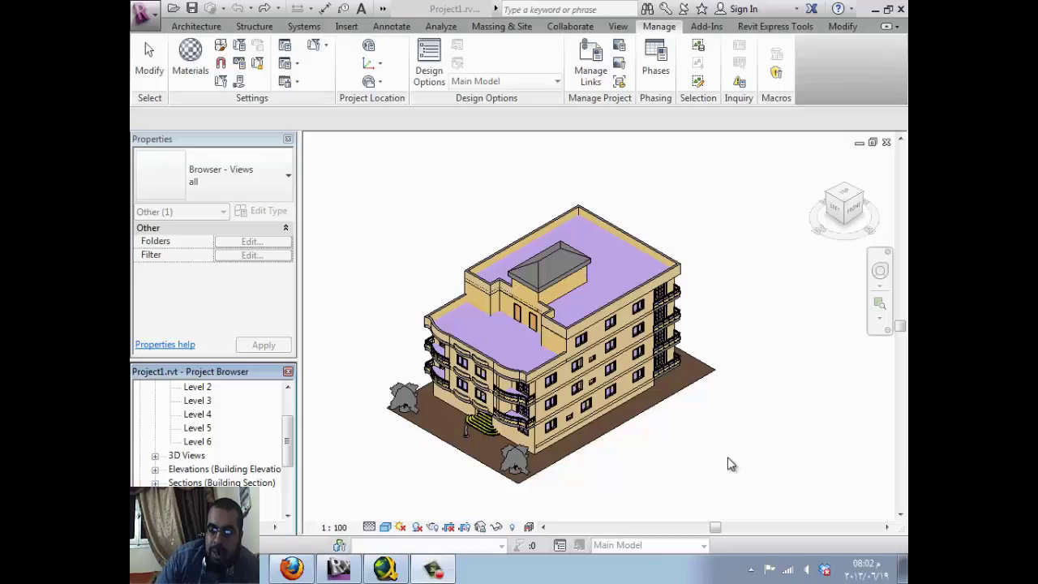
Step: Check the 3D view's Discipline property and keep it set to Coordination
left_click(772, 437)
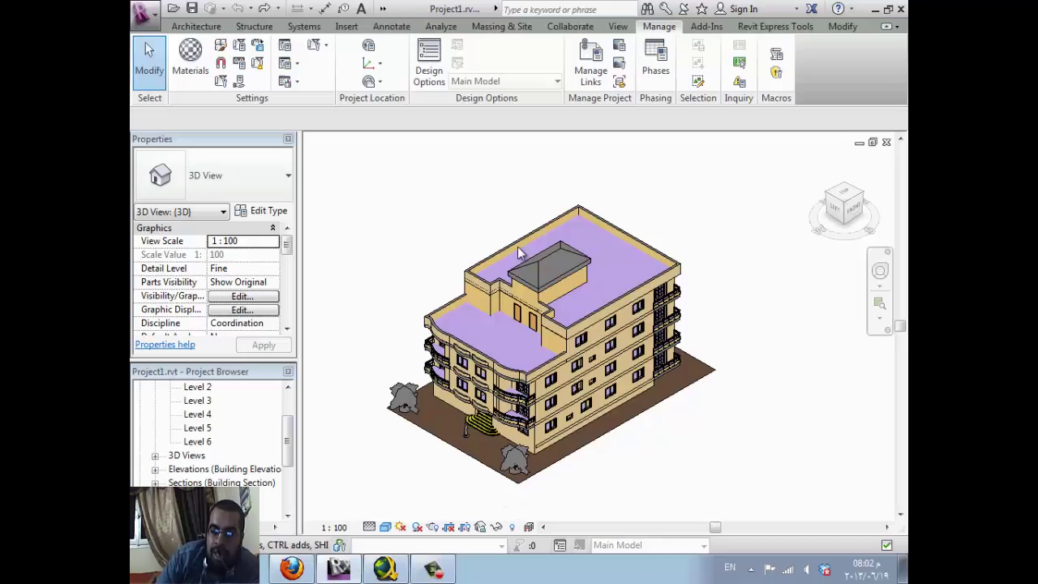
left_click(286, 328)
left_click(286, 328)
left_click(286, 329)
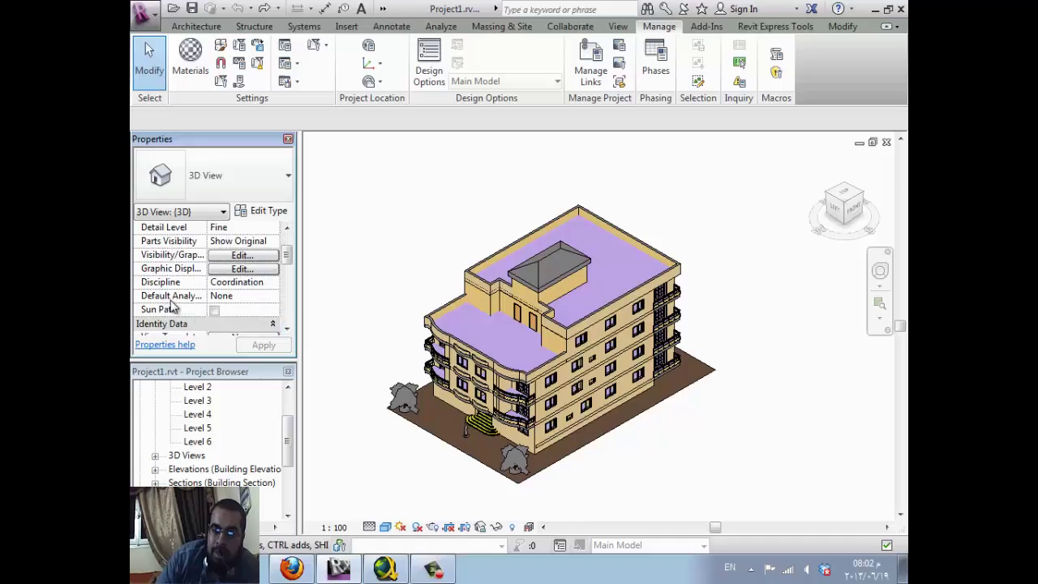
left_click(279, 282)
left_click(273, 283)
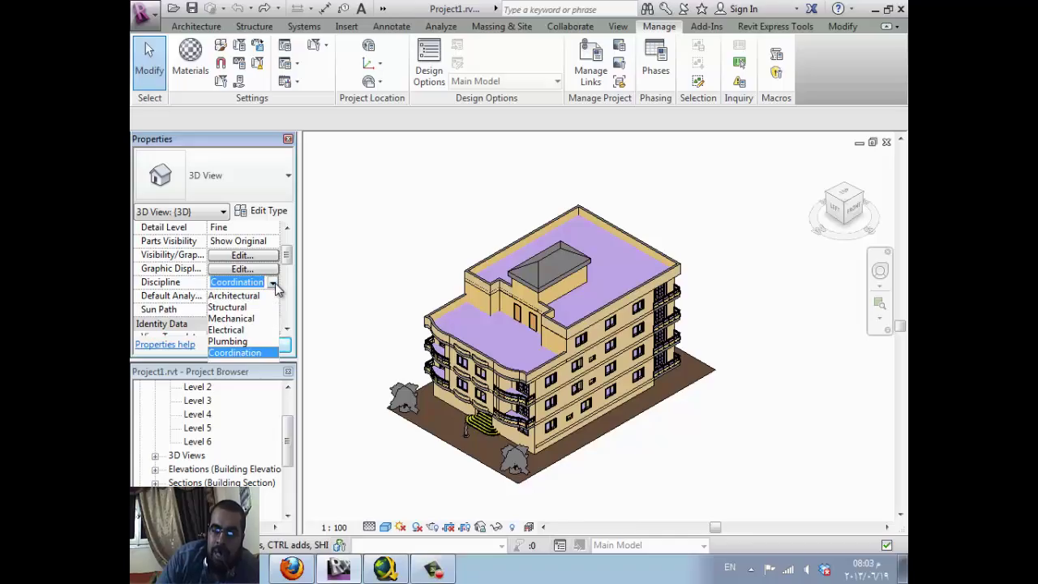
left_click(273, 284)
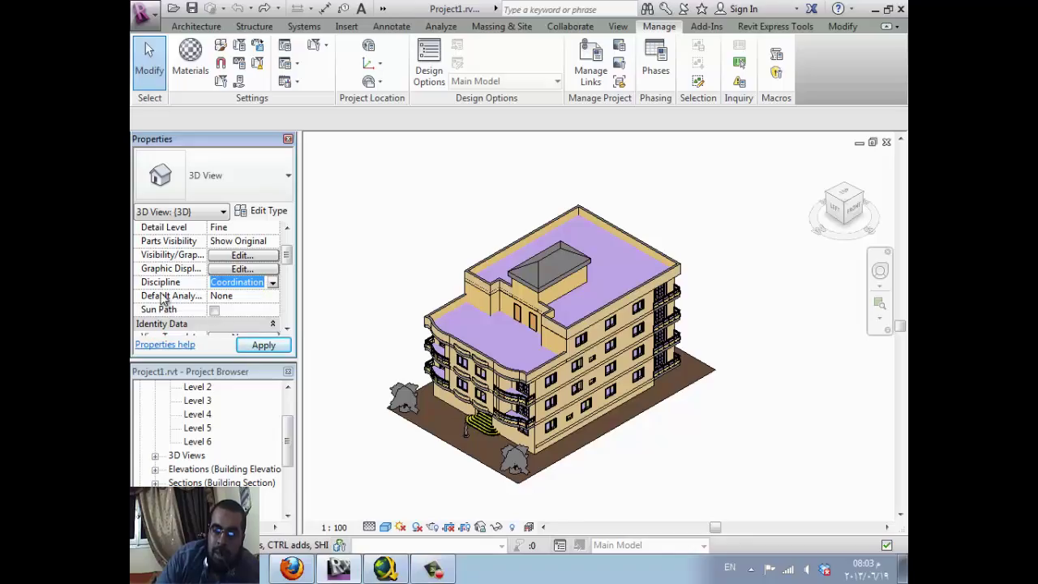
Step: Open Project Parameters, showing only Occupant, and start adding a new parameter
left_click(290, 399)
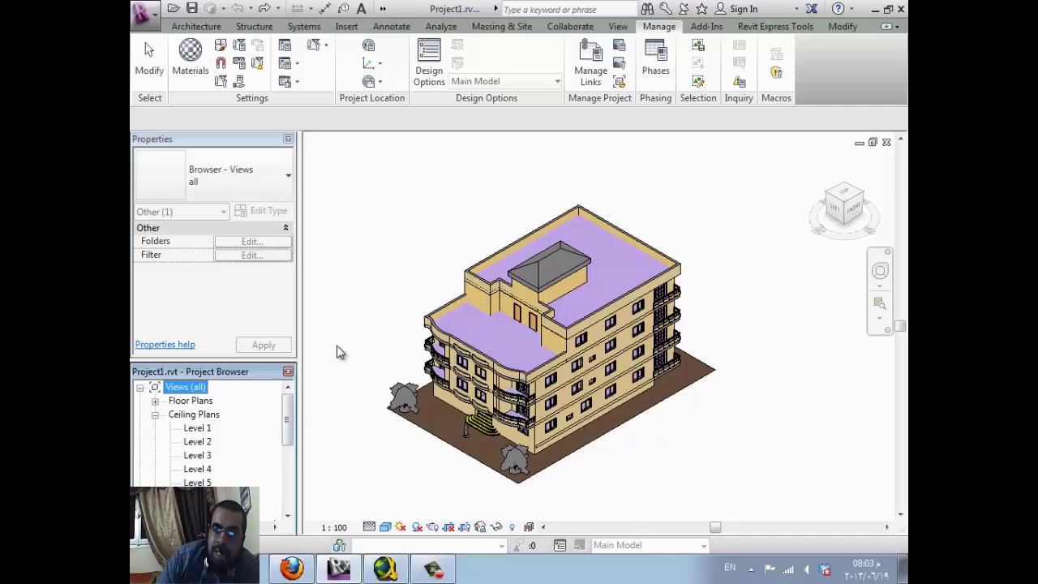
left_click(398, 290)
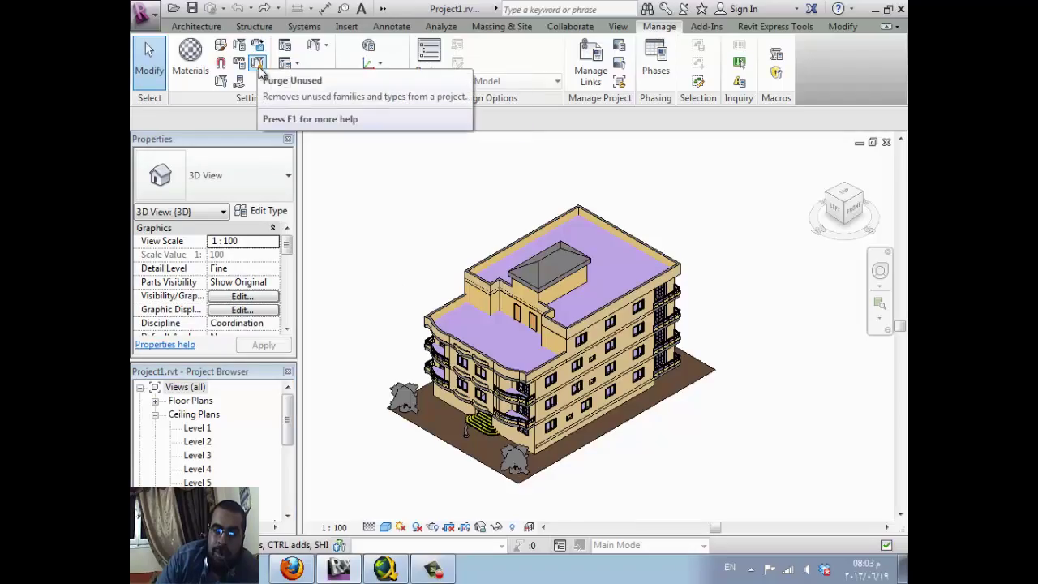
left_click(240, 50)
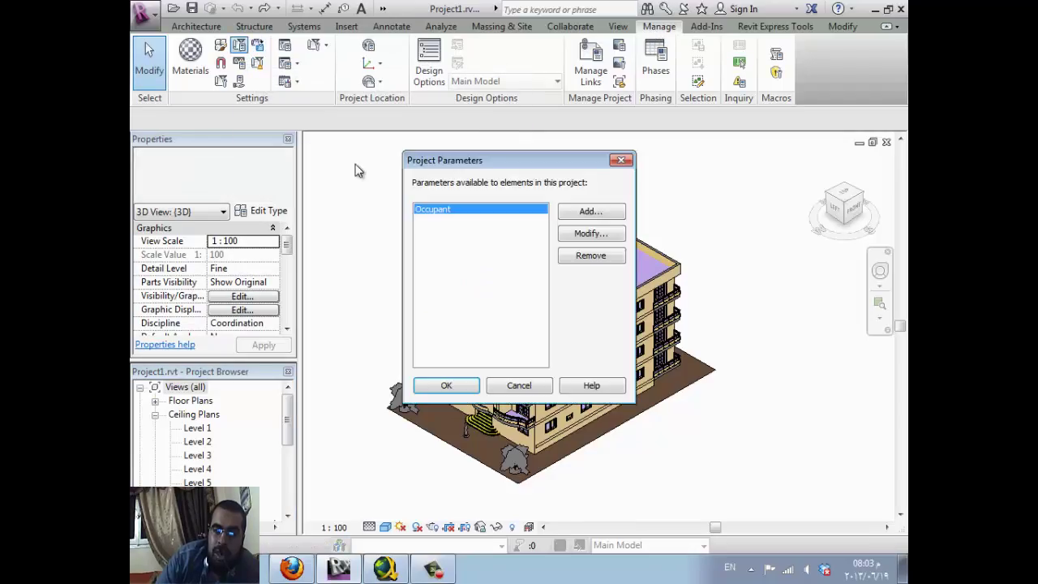
left_click(599, 212)
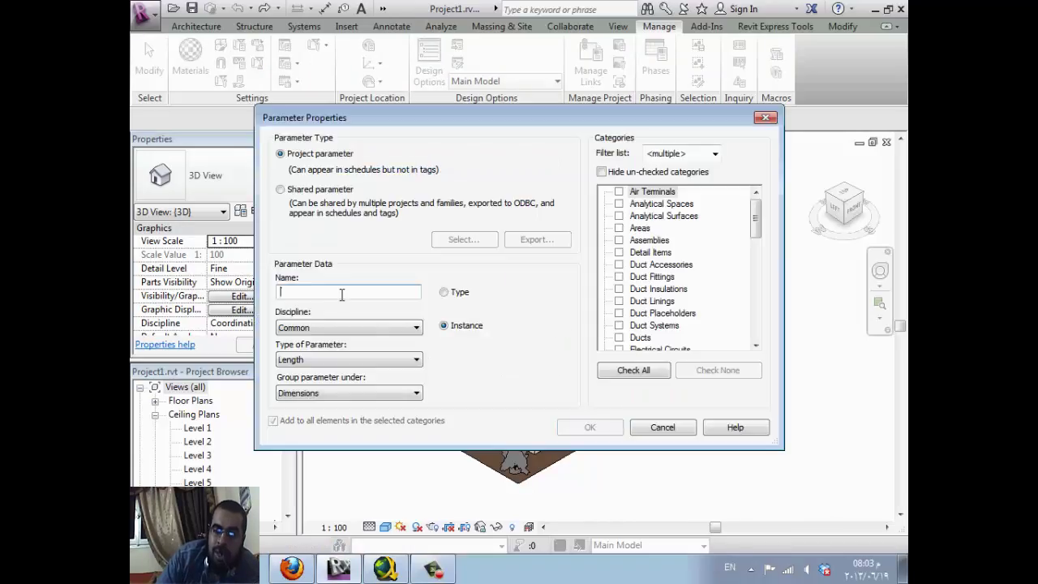
Step: Name the parameter SUB _DISPLINE and keep it a project parameter, declining the shared-file prompt
type("SUB _DISPLINE")
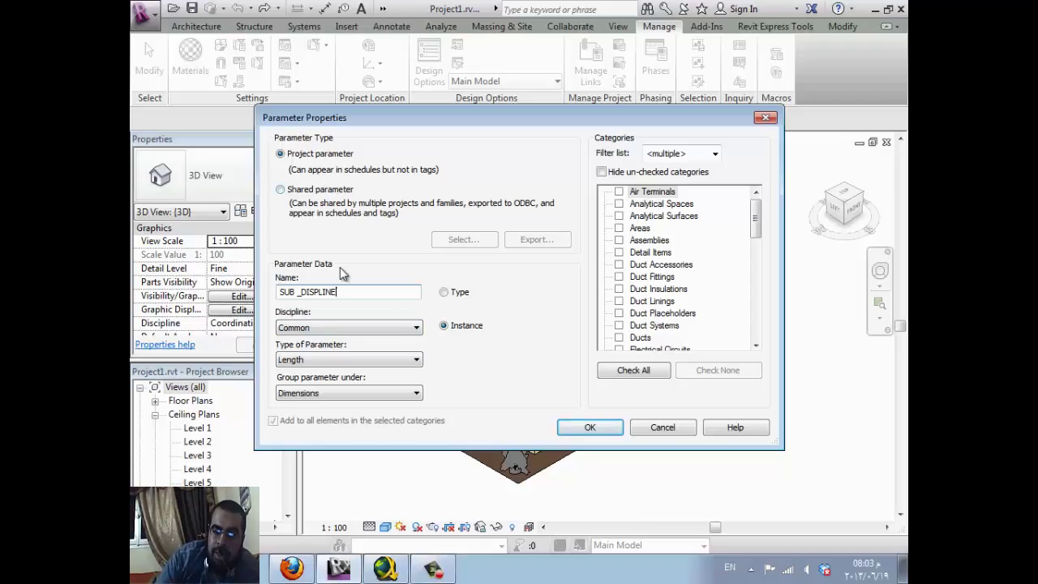
left_click(333, 190)
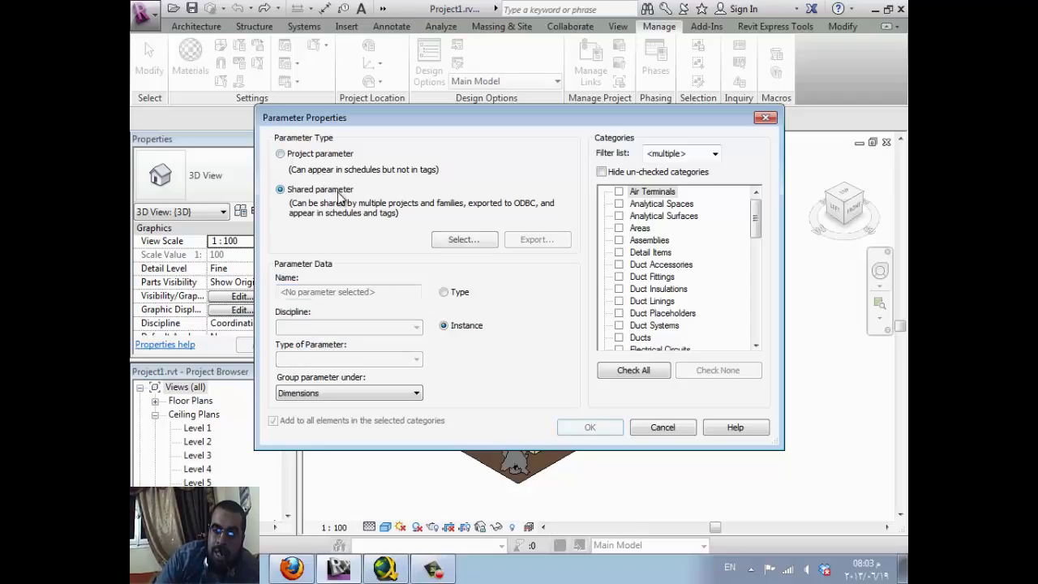
left_click(465, 240)
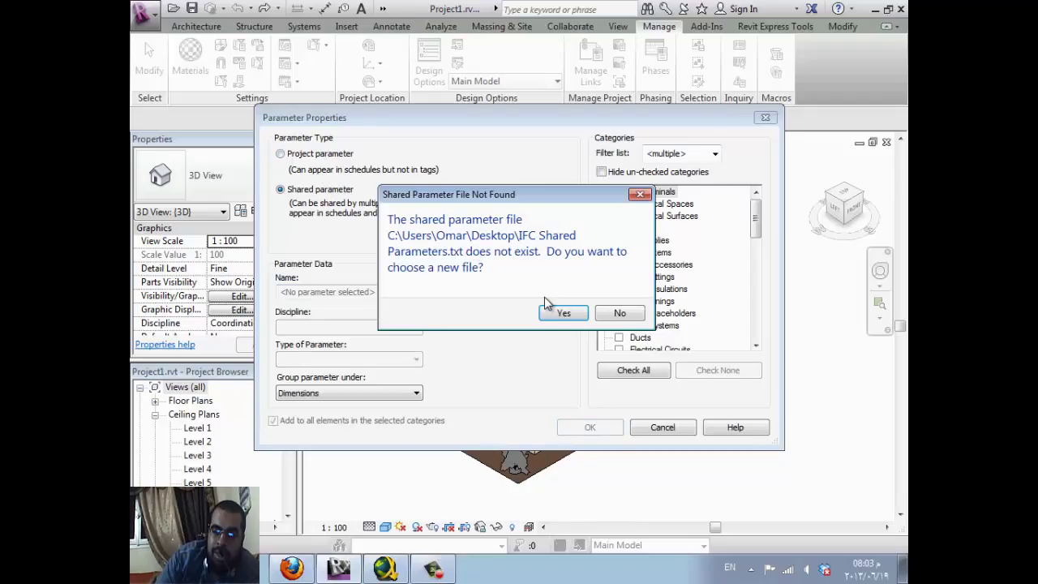
left_click(618, 314)
left_click(317, 155)
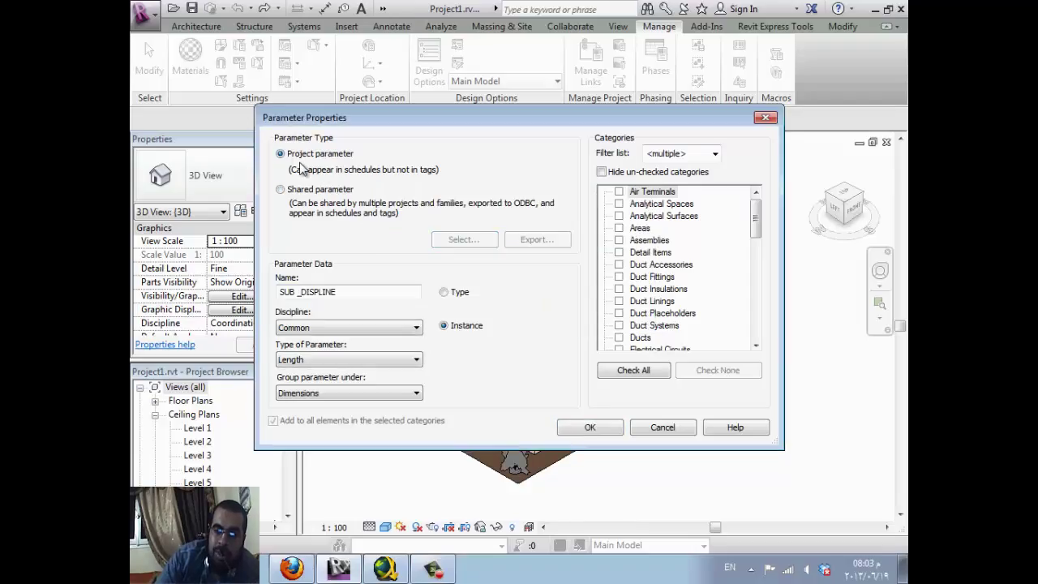
left_click(310, 293)
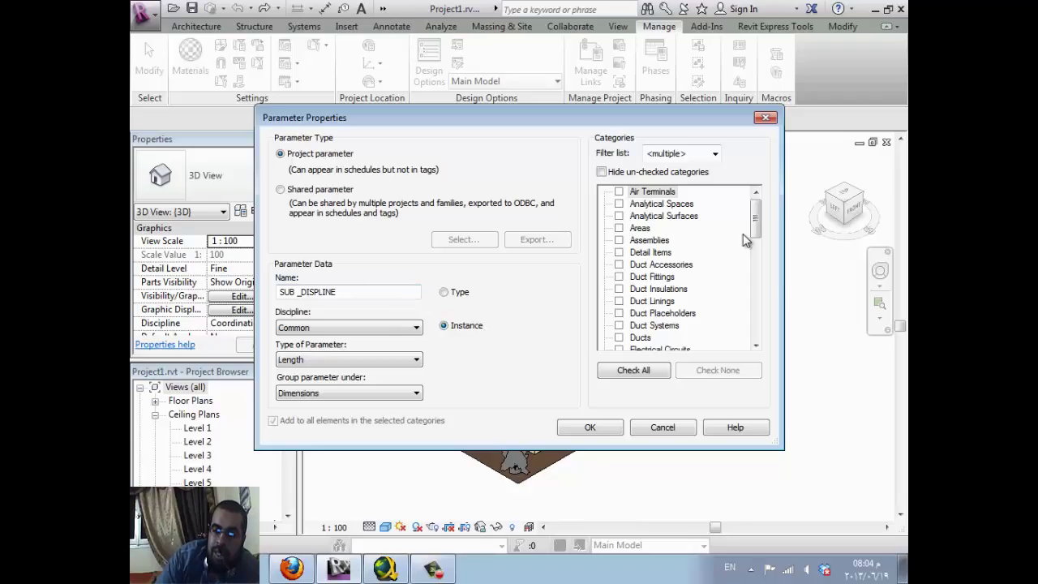
Step: Scroll to the bottom of the Categories list and tick Views for SUB _DISPLINE
left_click_drag(754, 213, 751, 331)
left_click(619, 338)
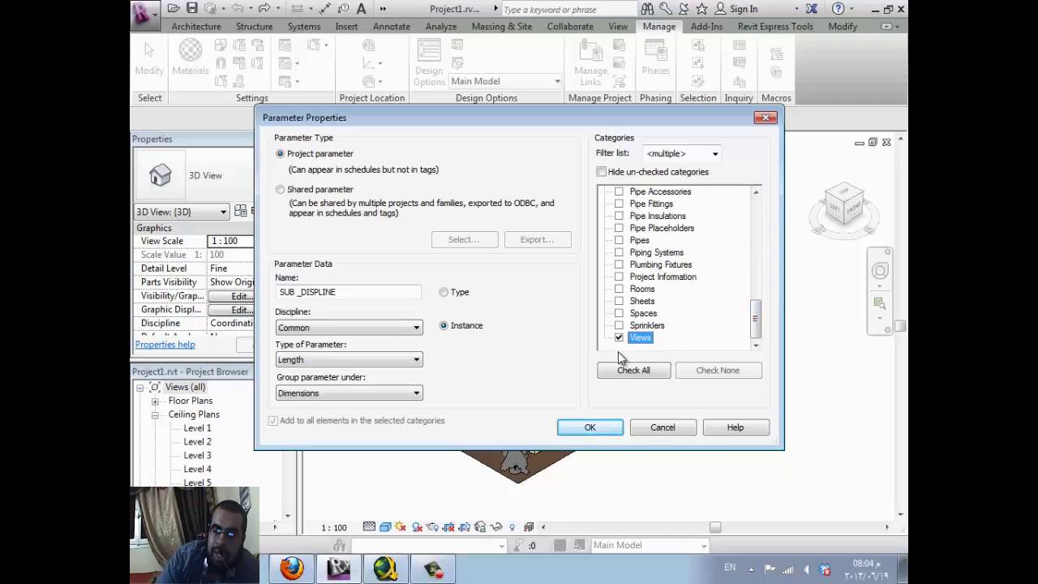
left_click(622, 302)
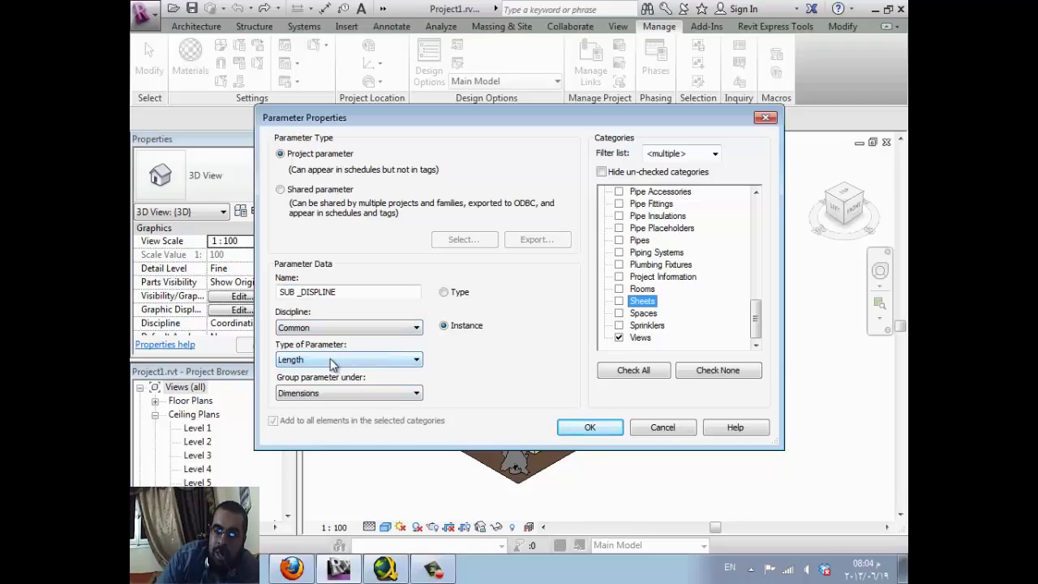
Step: Set SUB _DISPLINE to Text type, grouped under Graphics, and confirm the parameter
left_click(333, 329)
left_click(333, 332)
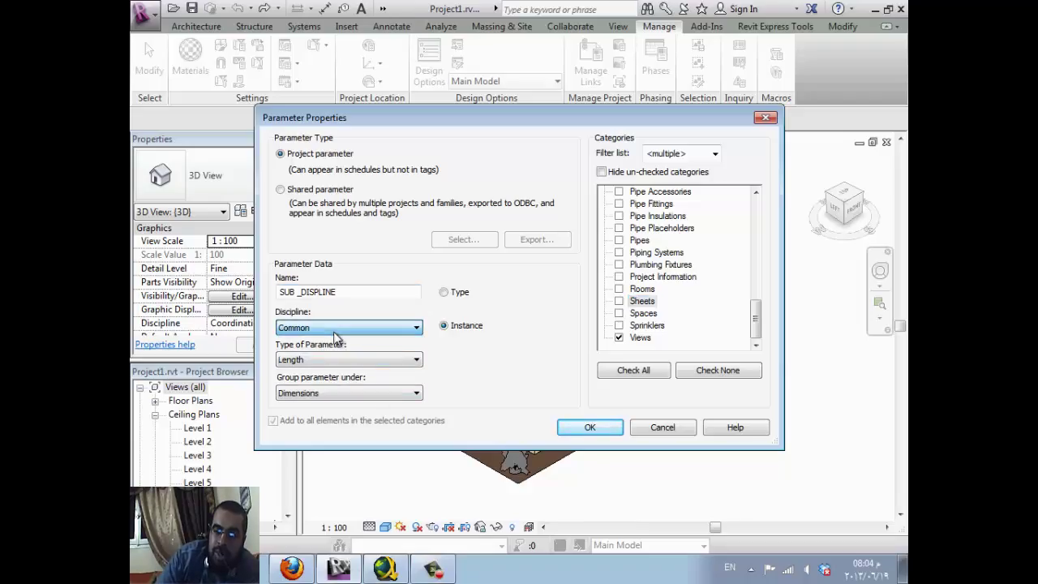
left_click(332, 360)
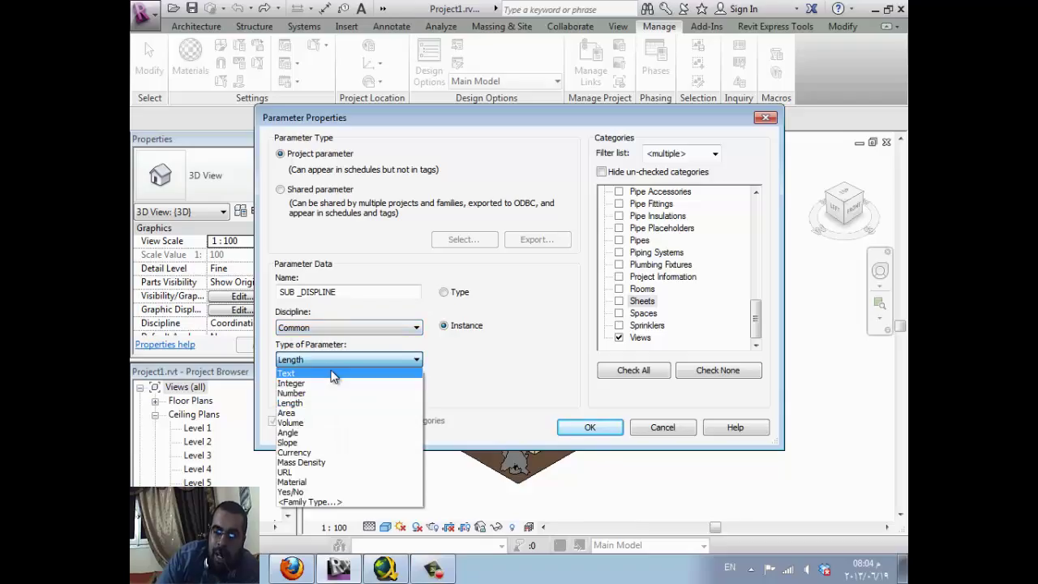
left_click(331, 374)
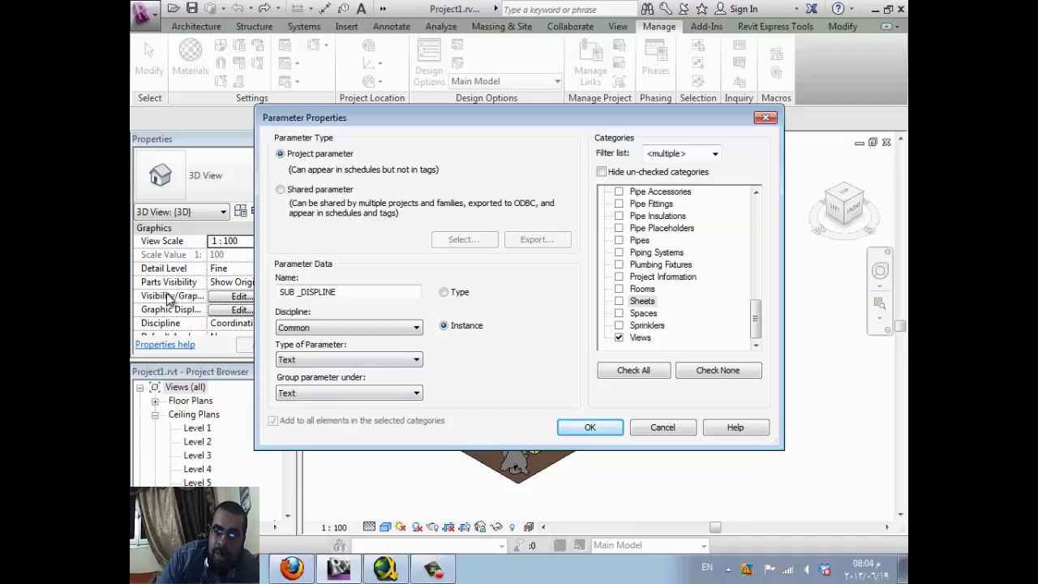
left_click(348, 395)
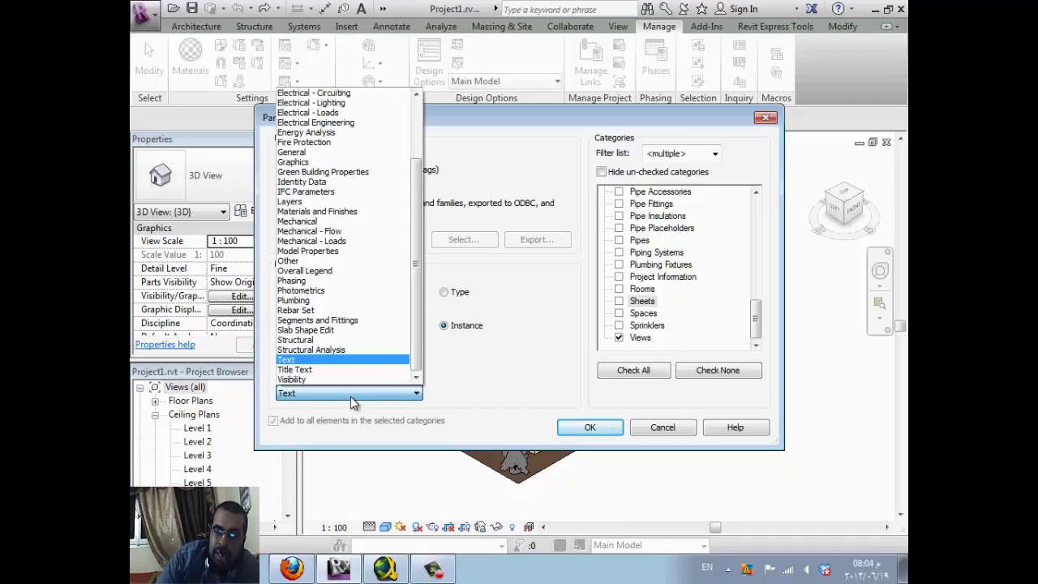
key("g")
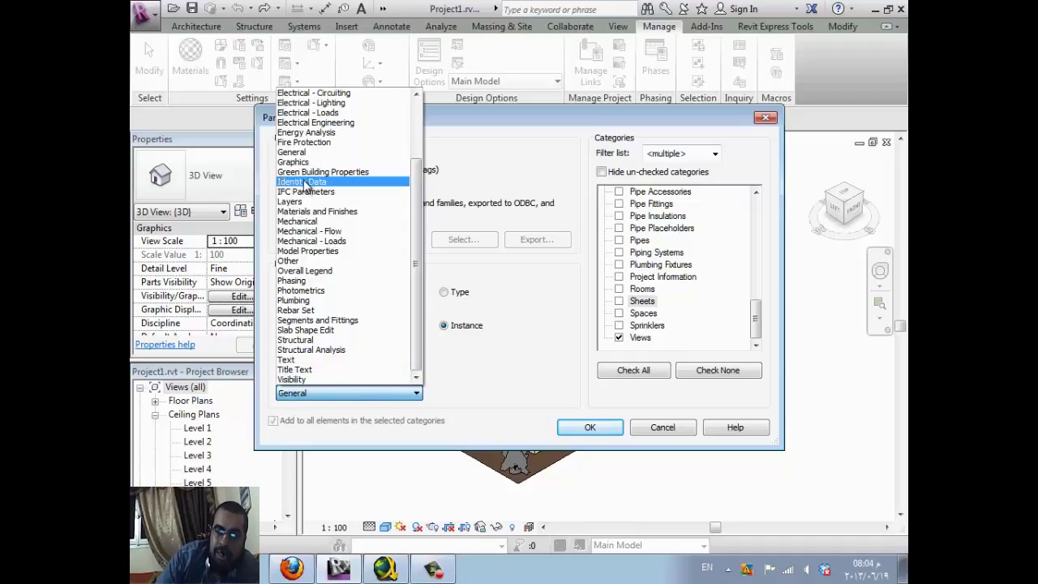
left_click(307, 162)
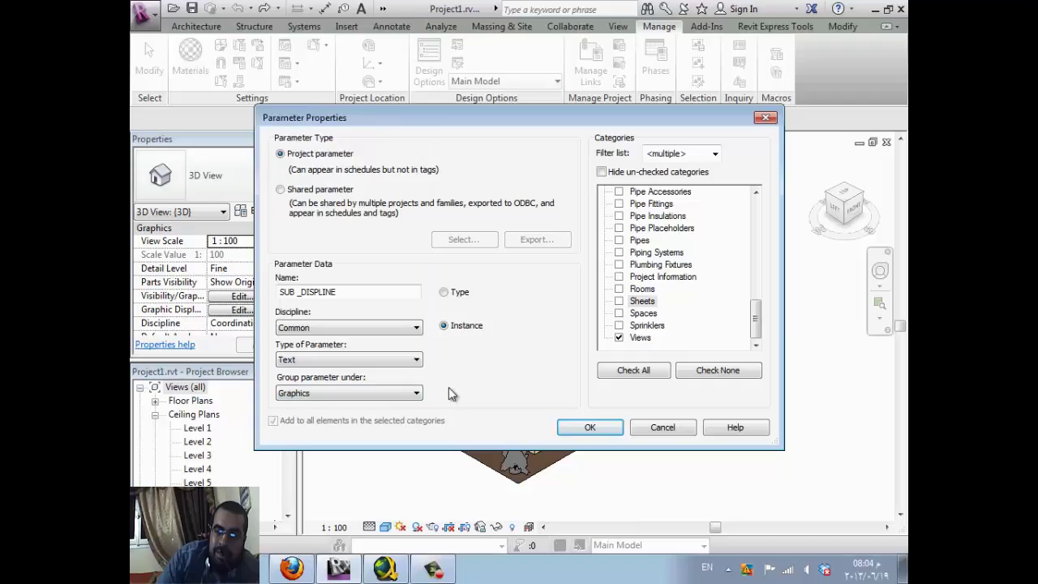
left_click(589, 427)
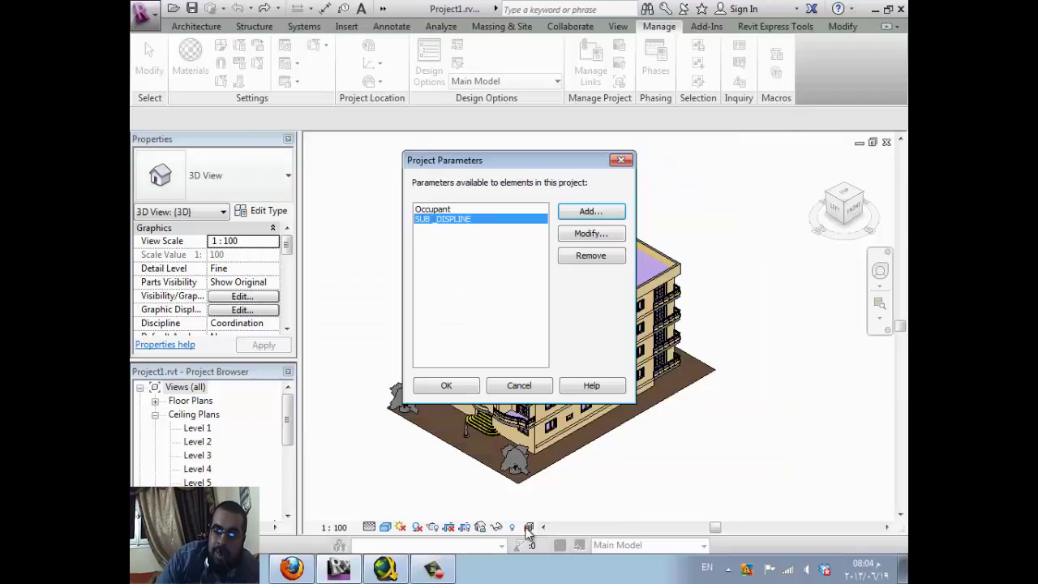
Step: Close the Project Parameters list now containing SUB _DISPLINE beside Occupant
left_click(457, 385)
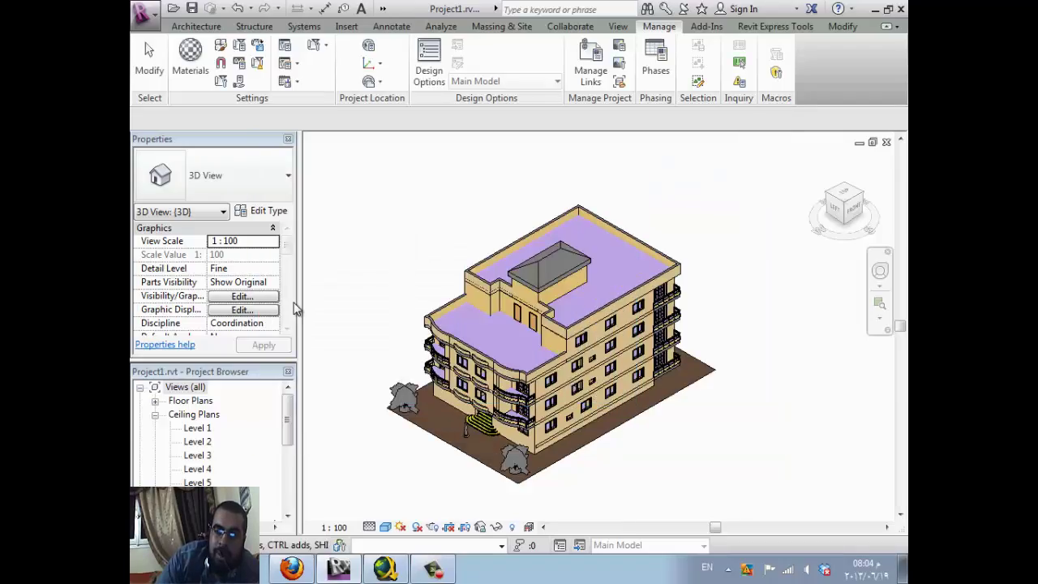
scroll(290, 337, "down", 1)
scroll(290, 338, "down", 1)
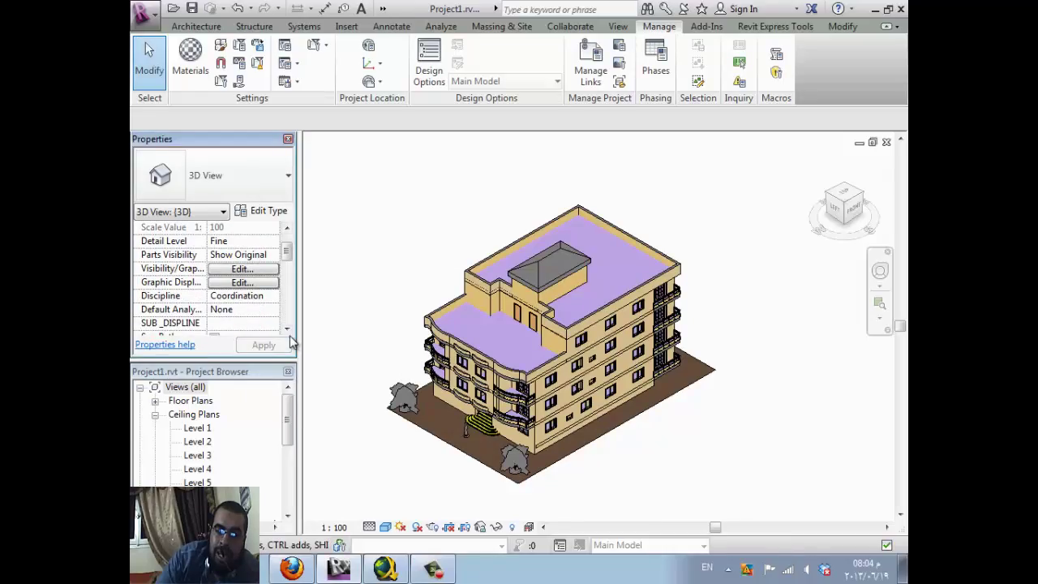
left_click(195, 387)
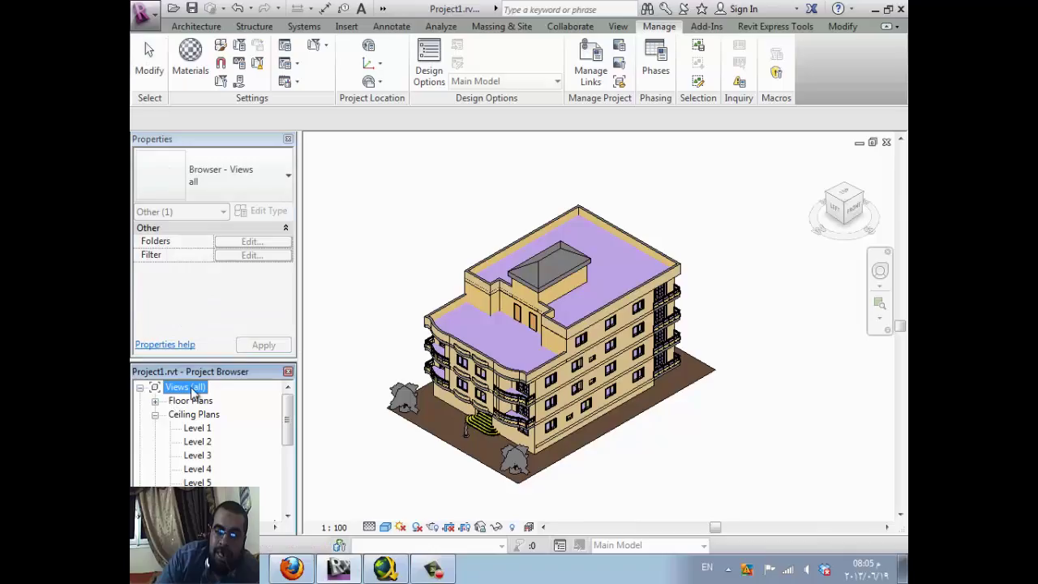
Step: Enter 'مهاويس البيم' in Arabic as the 3D view's SUB _DISPLINE value
left_click(329, 361)
left_click(287, 329)
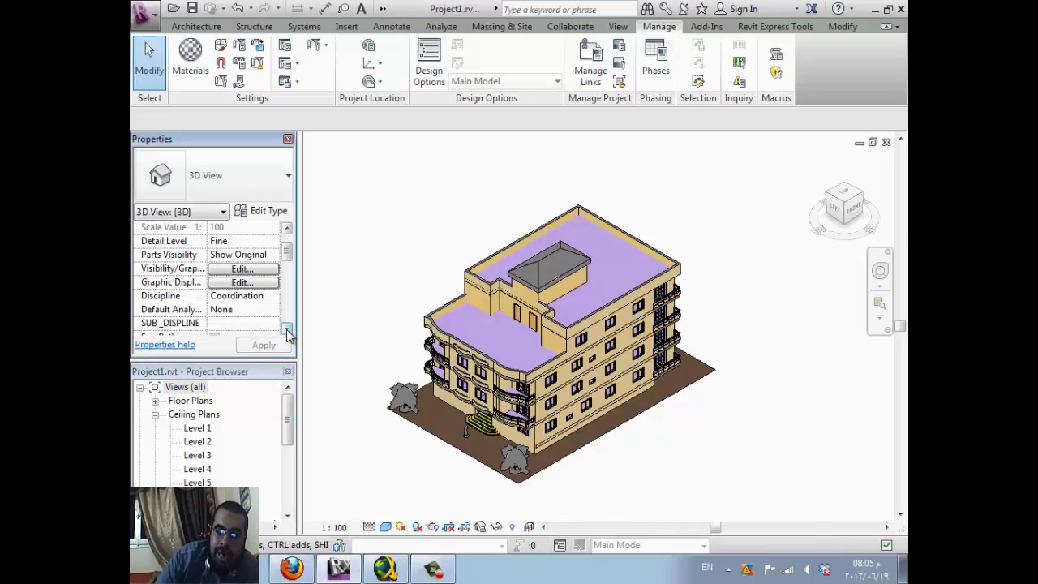
left_click(286, 328)
left_click(286, 329)
left_click(286, 329)
left_click(262, 282)
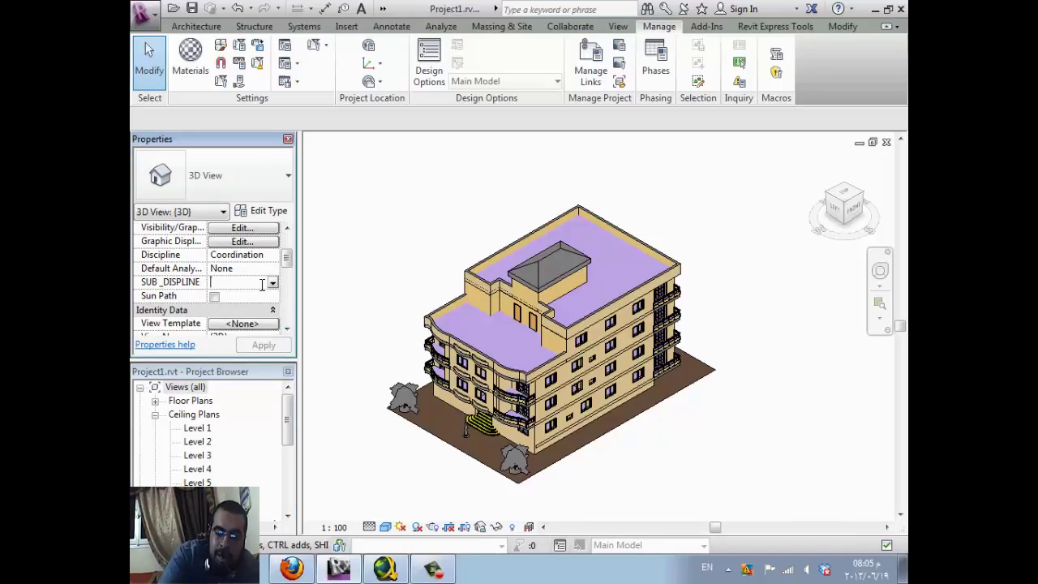
key("alt+shift")
type("مهاويس")
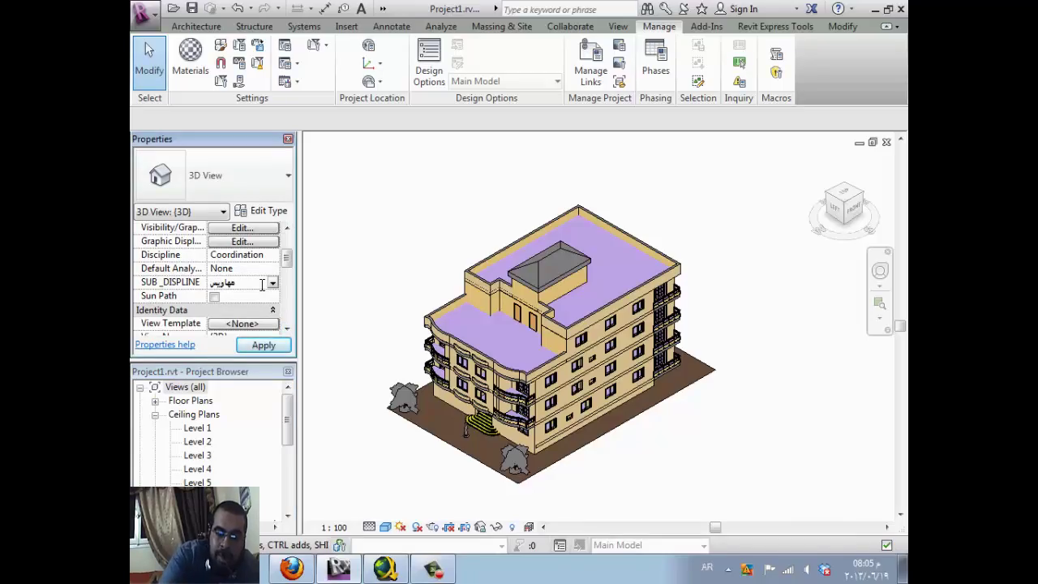
type(" البيم")
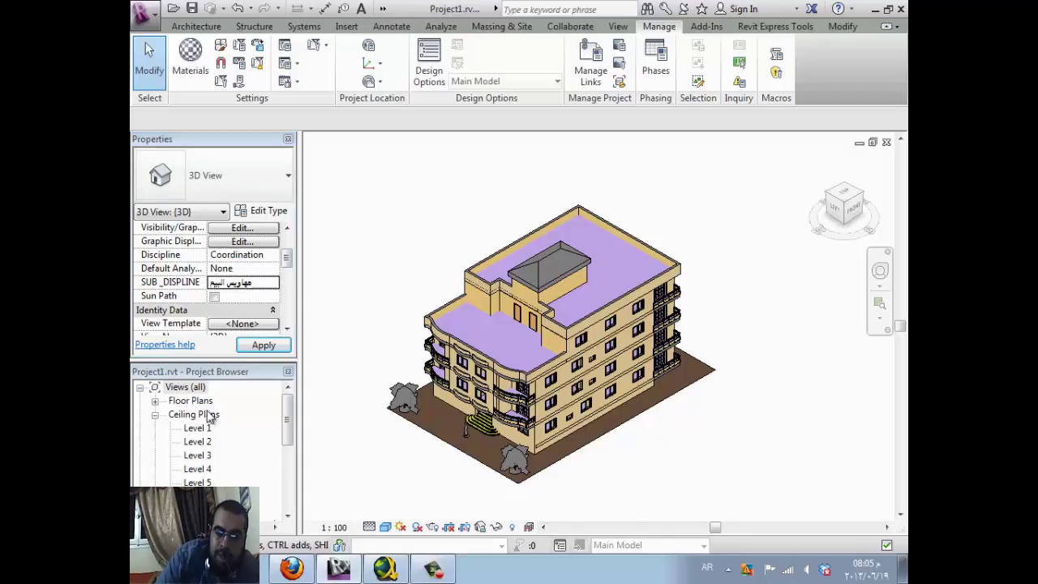
left_click(195, 388)
Step: Switch the Views (all) browser organization type to Discipline
right_click(198, 392)
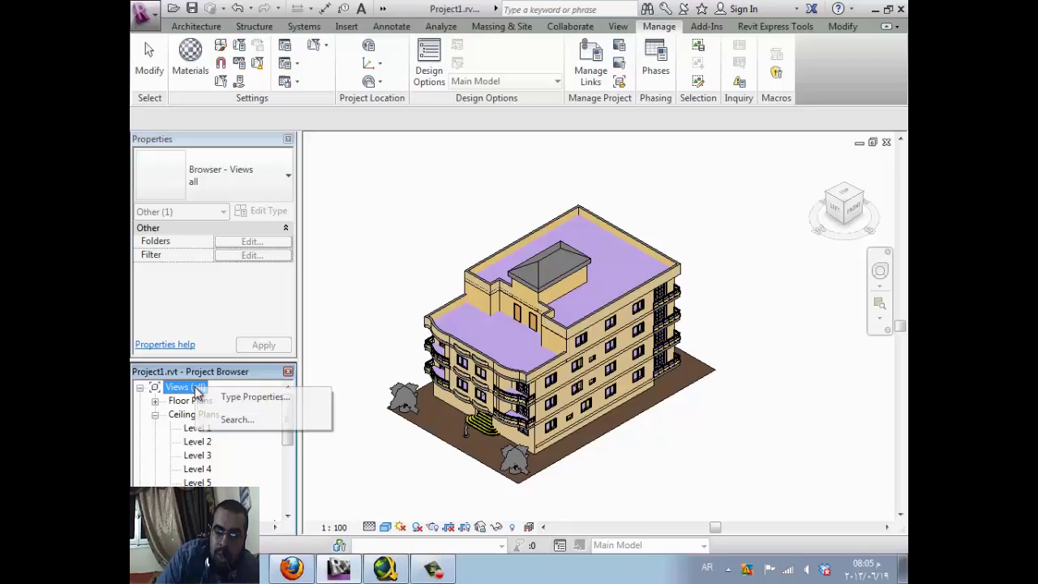
left_click(225, 399)
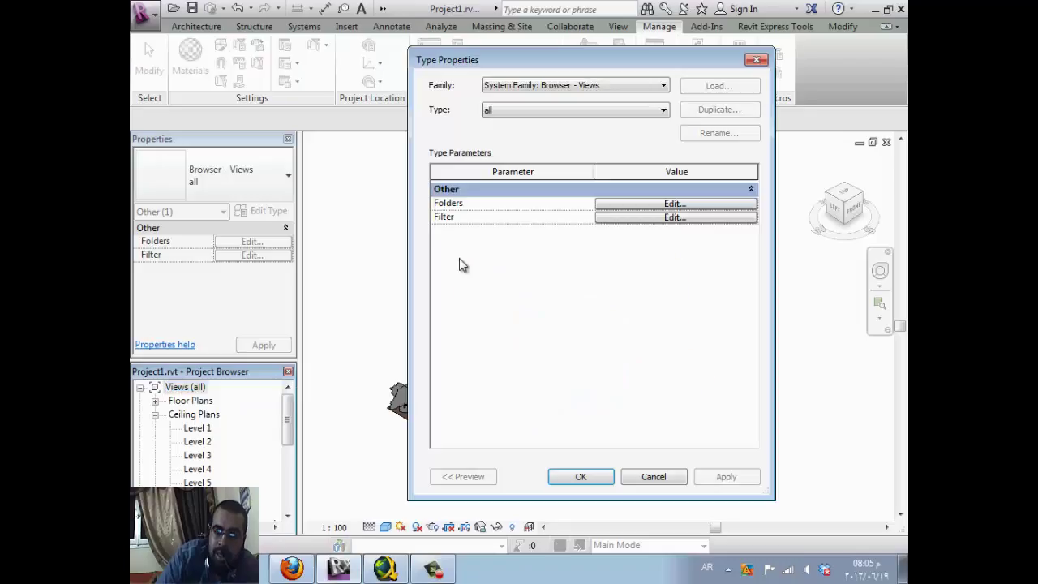
left_click(593, 109)
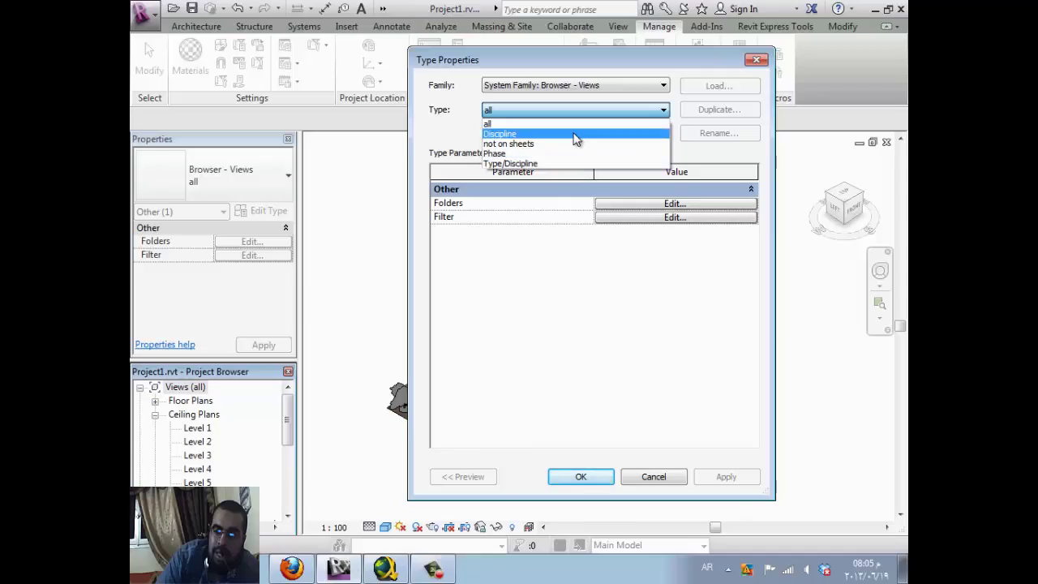
left_click(579, 133)
Step: Set folders to Discipline, then SUB _DISPLINE, then Family and Type, and apply
left_click(674, 204)
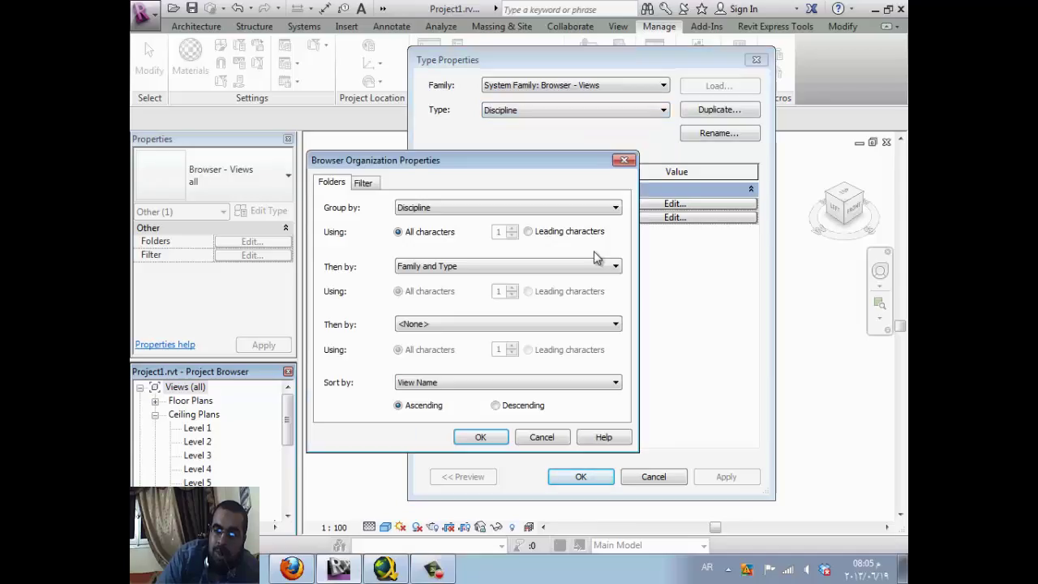
left_click(446, 266)
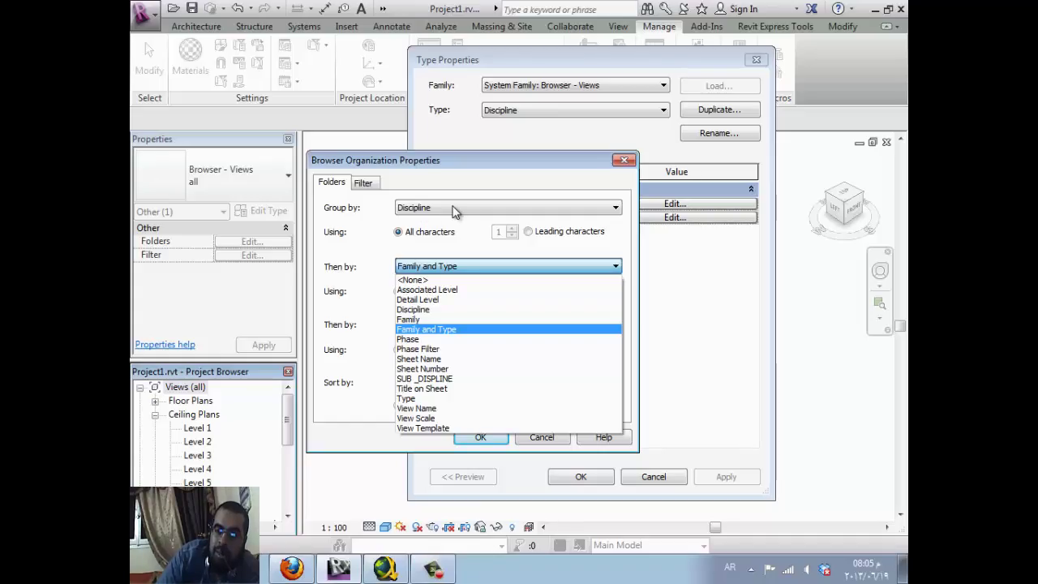
left_click(459, 379)
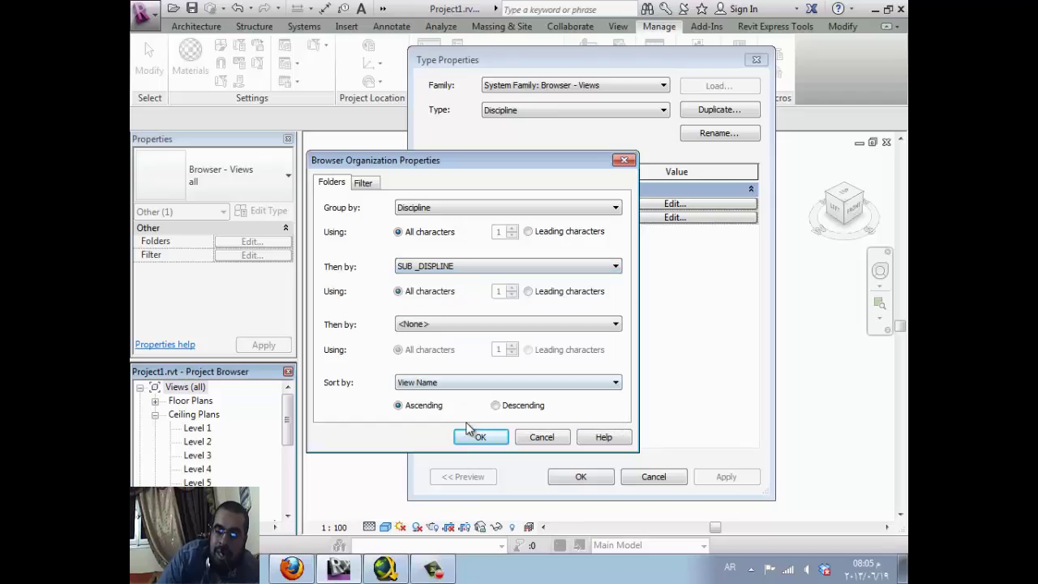
left_click(464, 324)
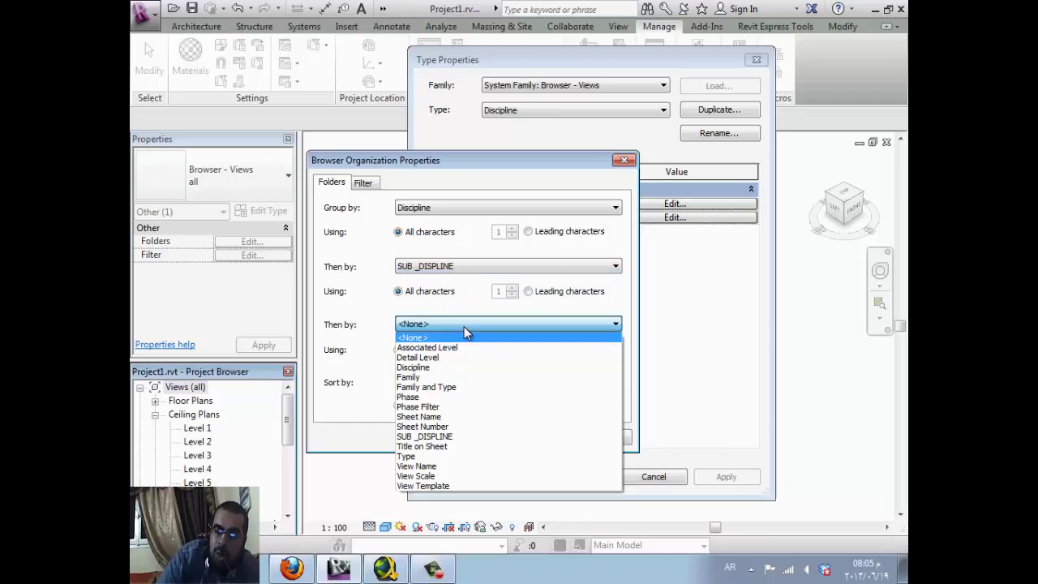
left_click(477, 387)
left_click(482, 437)
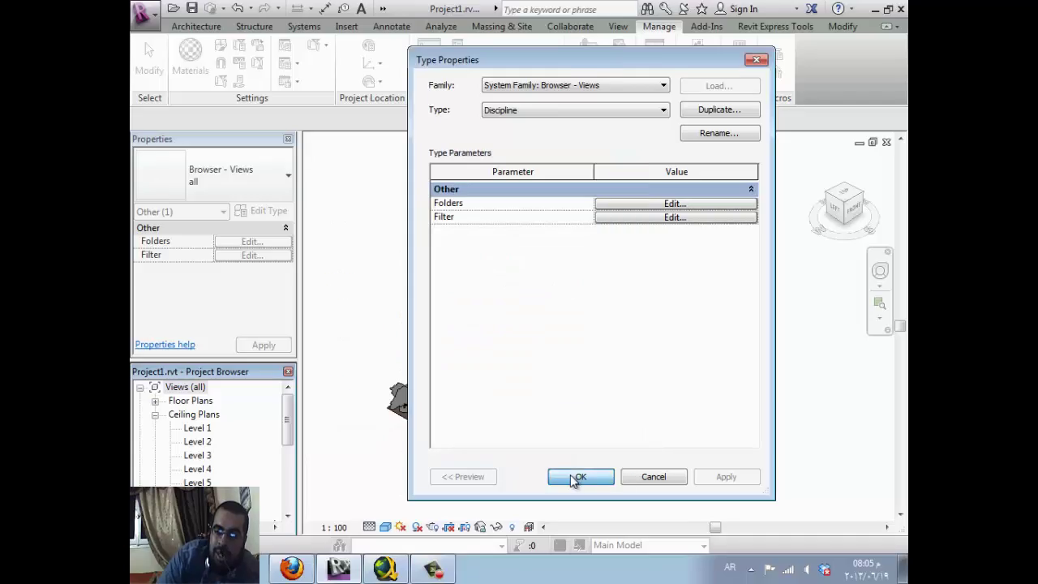
left_click(570, 475)
Step: Expand Architectural, Coordination, the Arabic sub-discipline folder and 3D Views to reveal {3D}
left_click(155, 400)
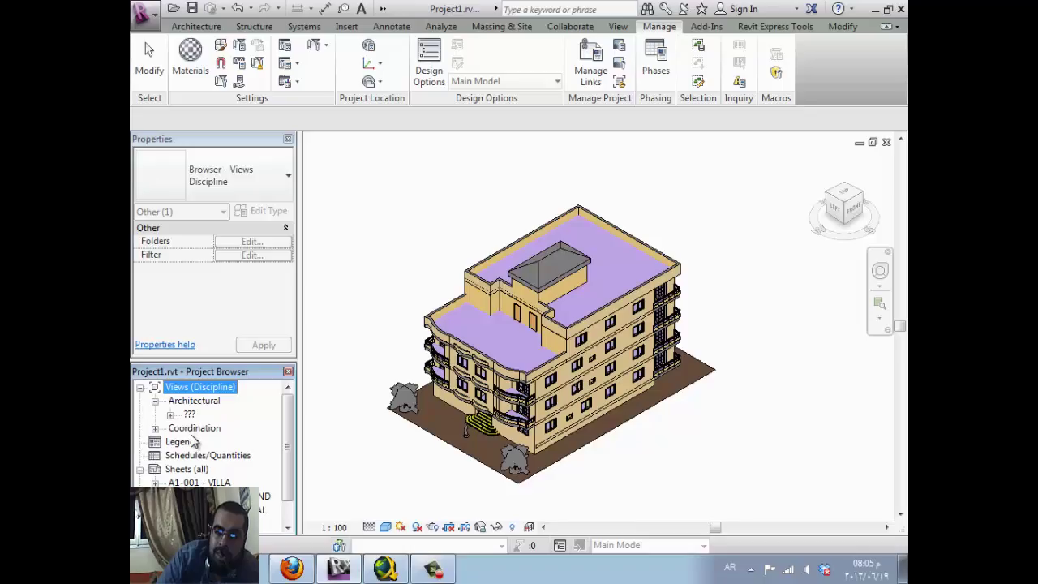
left_click(189, 415)
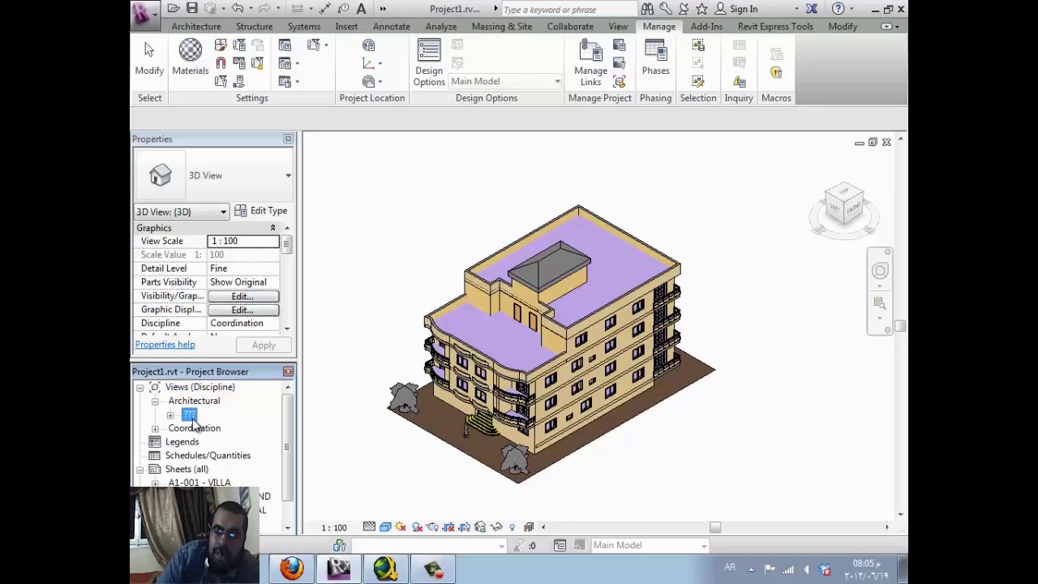
double_click(206, 431)
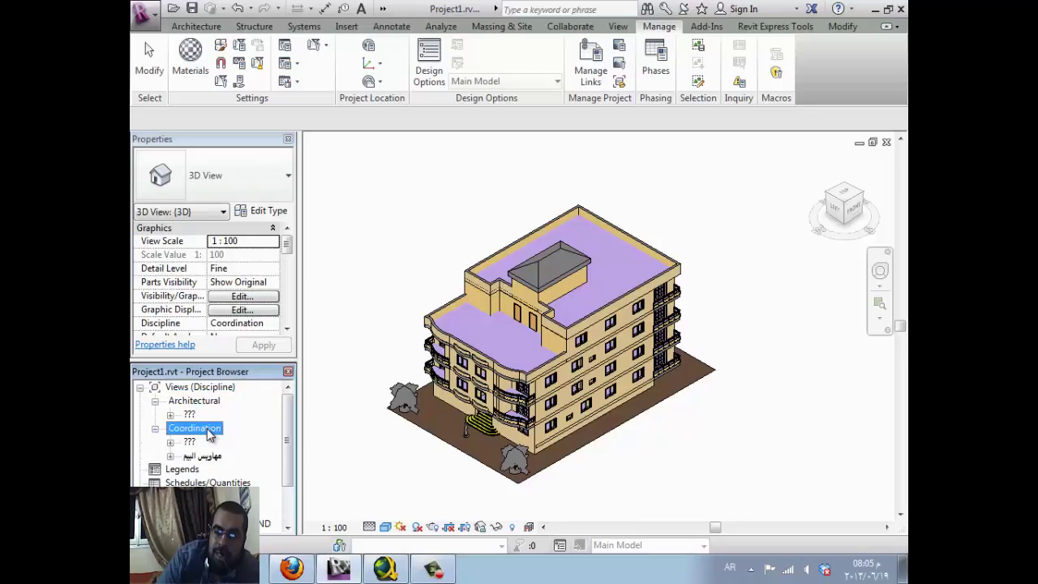
double_click(216, 458)
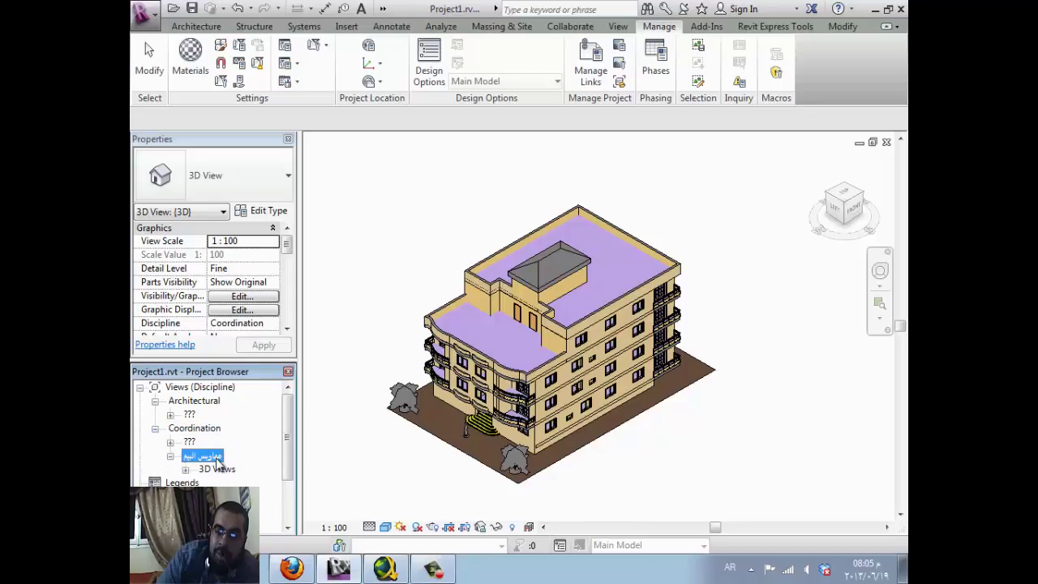
double_click(216, 469)
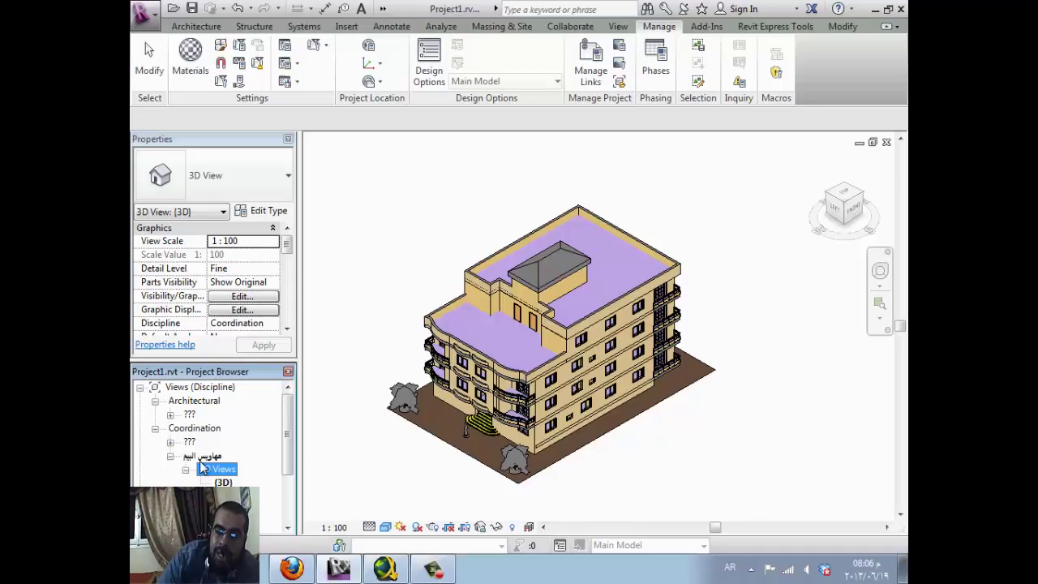
Step: Clear the selection and scroll the browser down to Legends, Schedules and Sheets
left_click(362, 478)
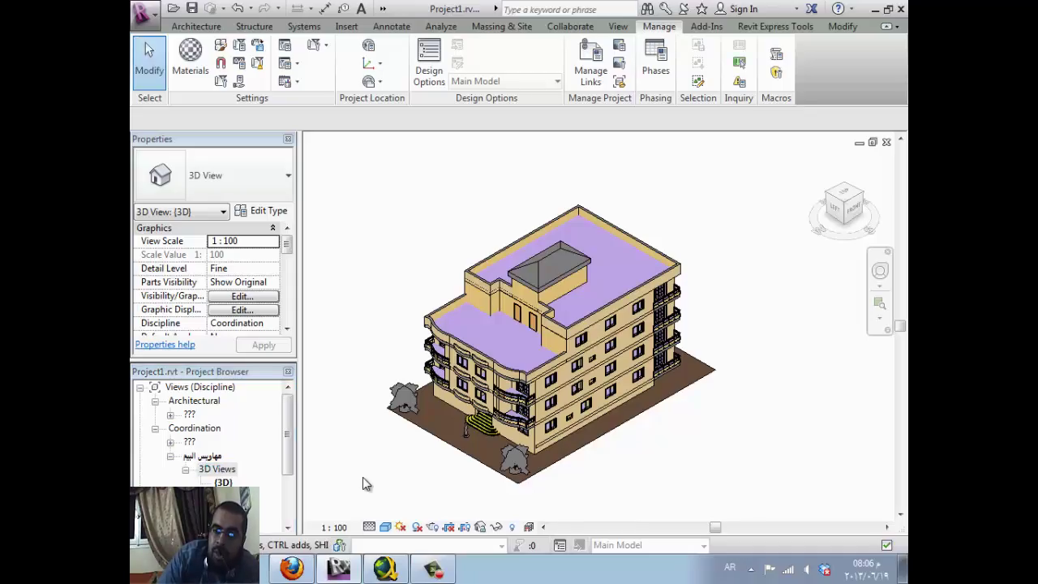
left_click(288, 491)
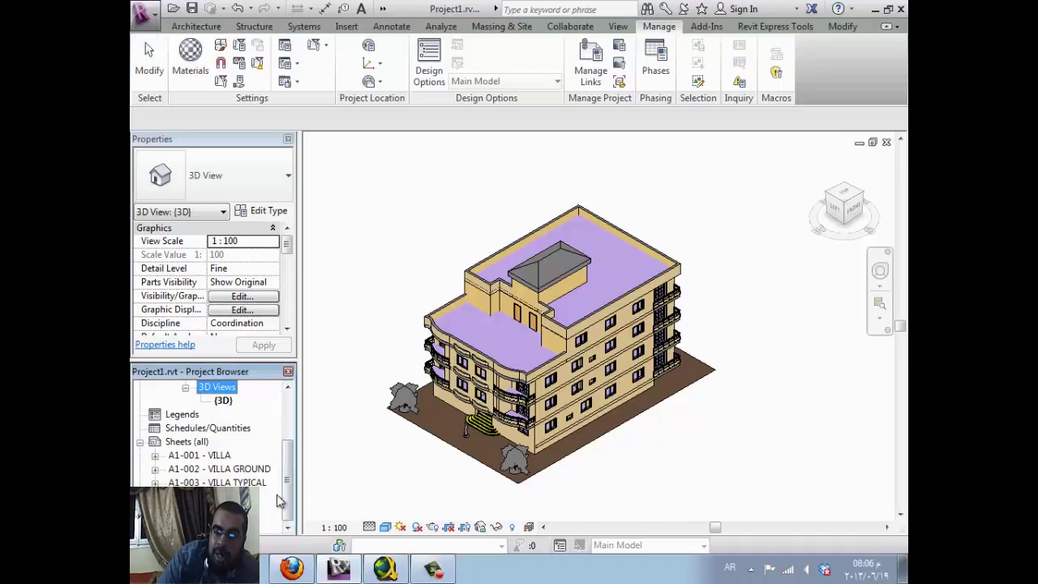
left_click_drag(290, 498, 291, 444)
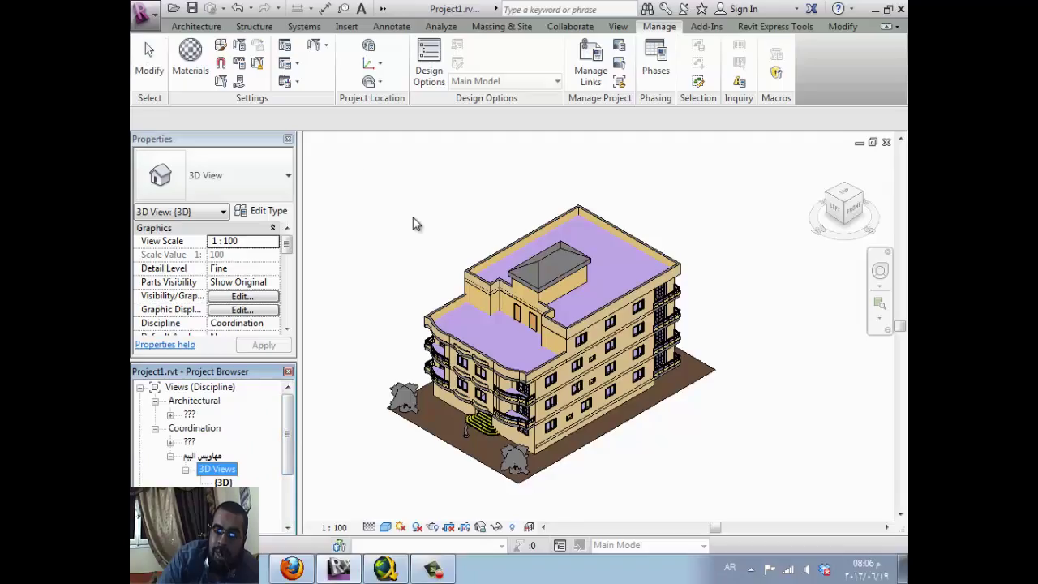
left_click(240, 47)
left_click(240, 47)
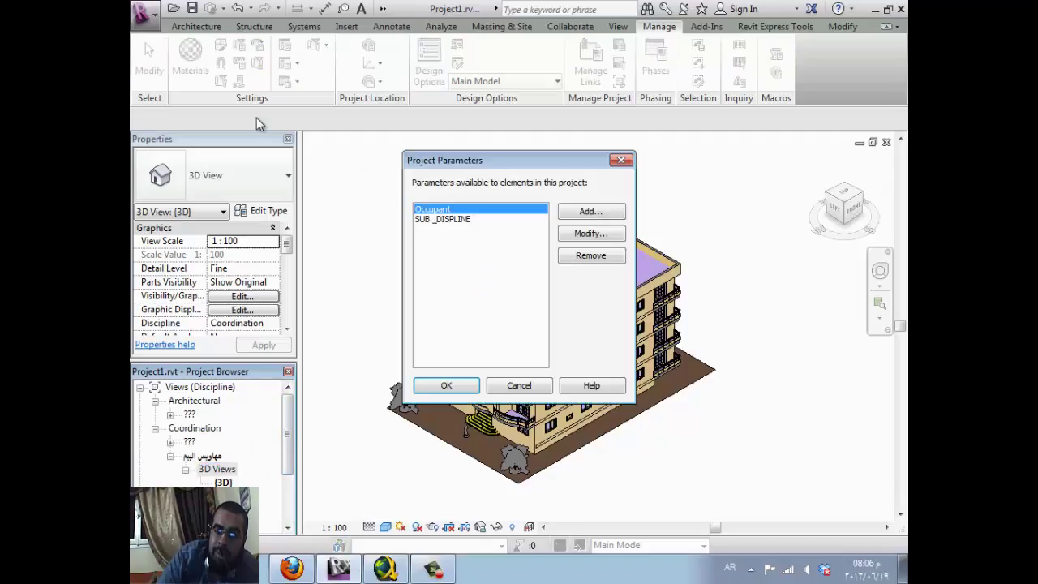
left_click(605, 215)
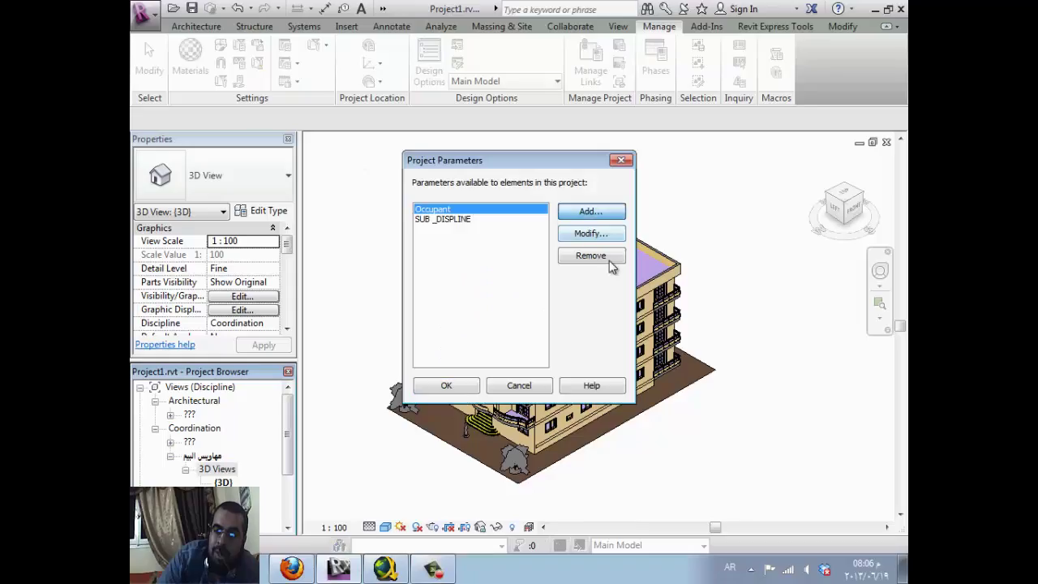
mouse_move(758, 220)
left_mouse_down()
mouse_move(755, 332)
mouse_move(766, 195)
left_mouse_up()
left_click(766, 118)
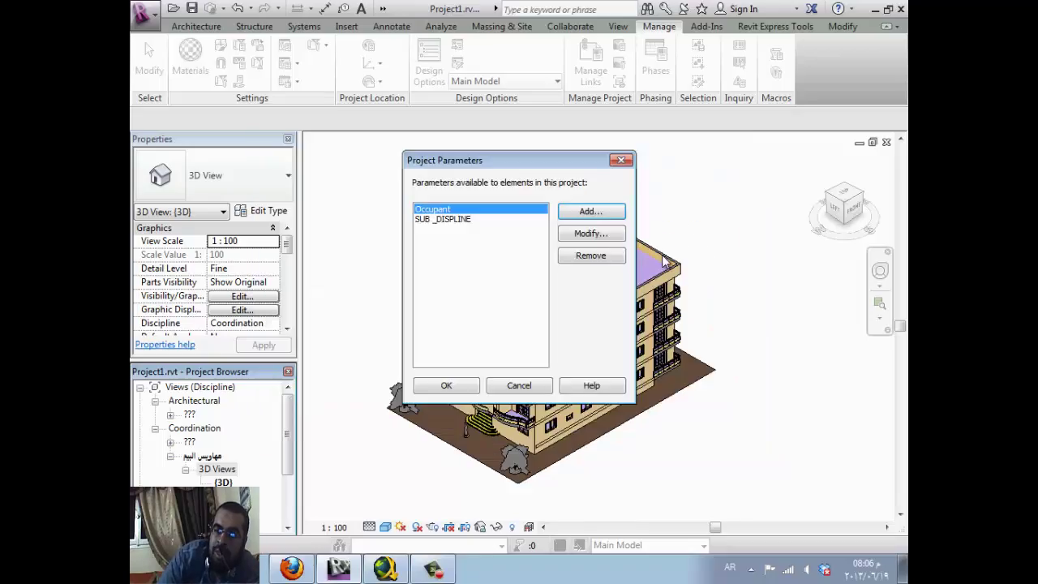
left_click(620, 161)
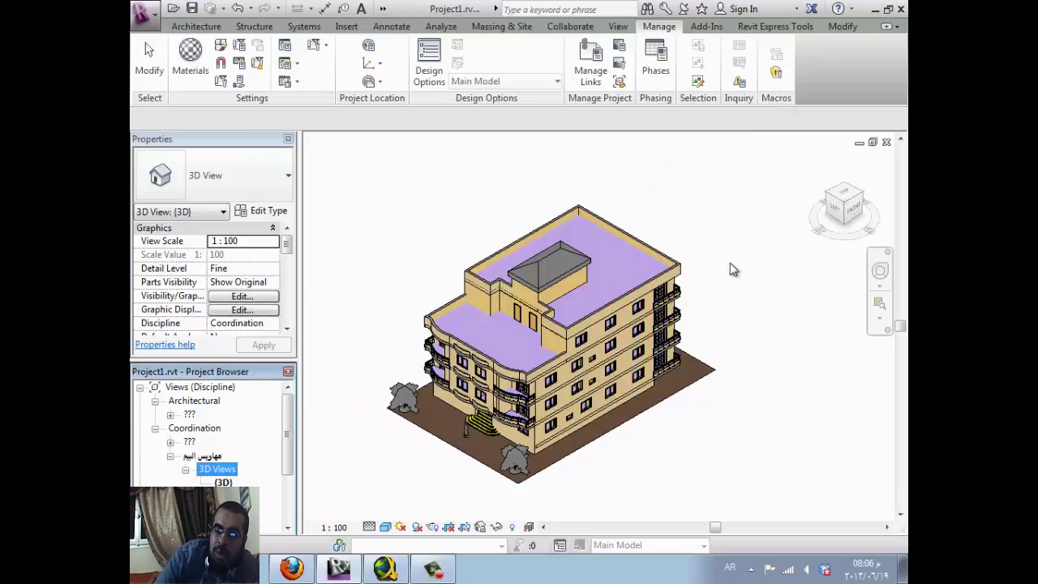